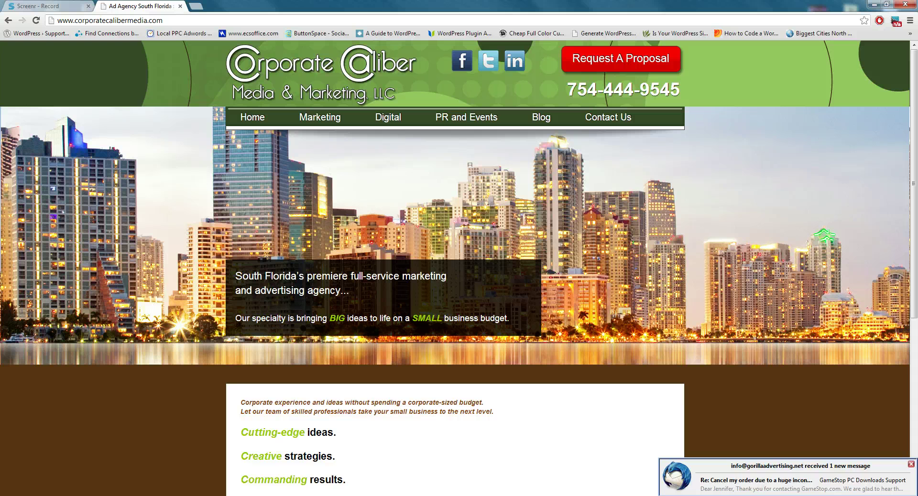
Dismiss the Thunderbird notification and put the caret at the end of the site's URL
click(912, 465)
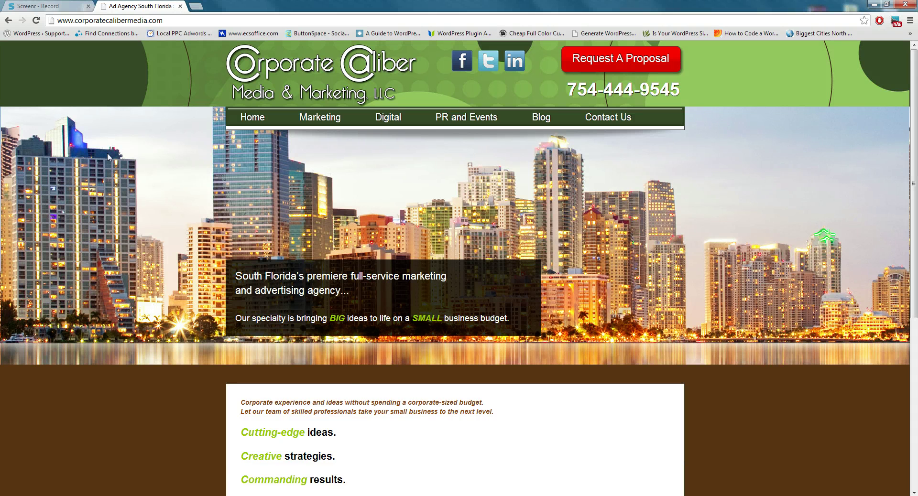
click(177, 21)
click(186, 22)
Load the site's /cpanel login page and enter the account username and password
text(/cpanel)
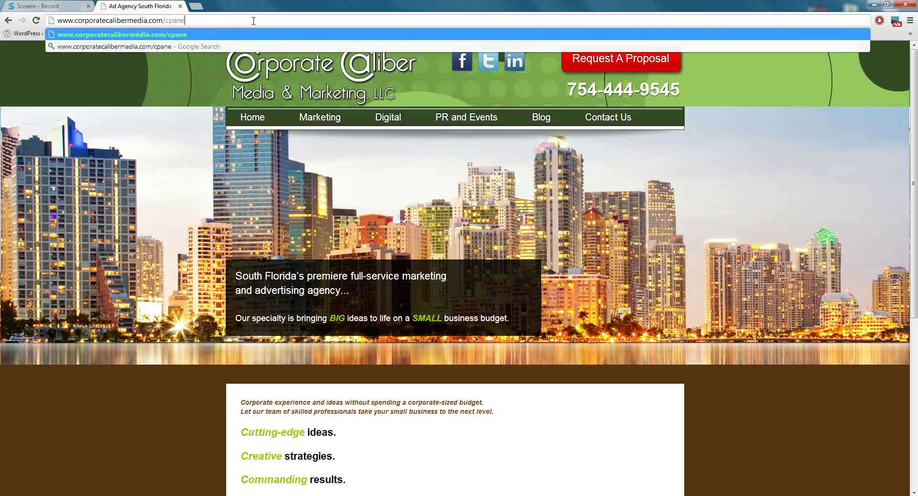
key(Return)
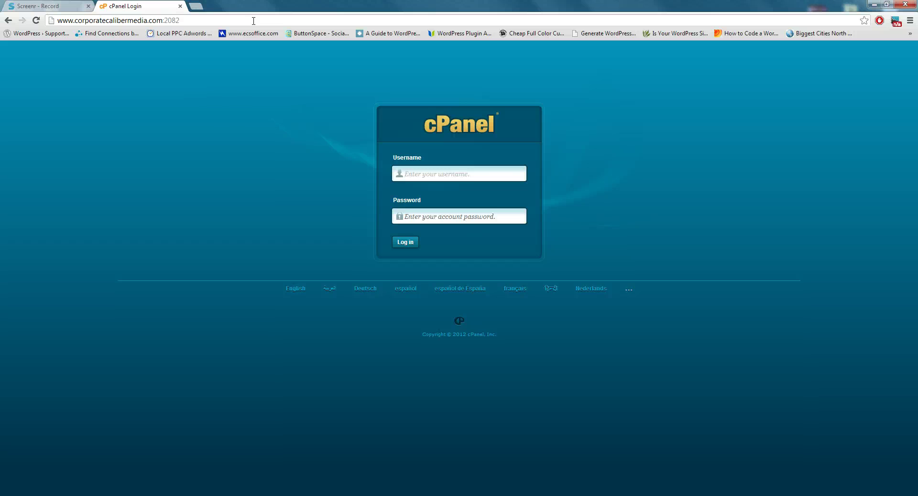
text(corpord4)
key(Tab)
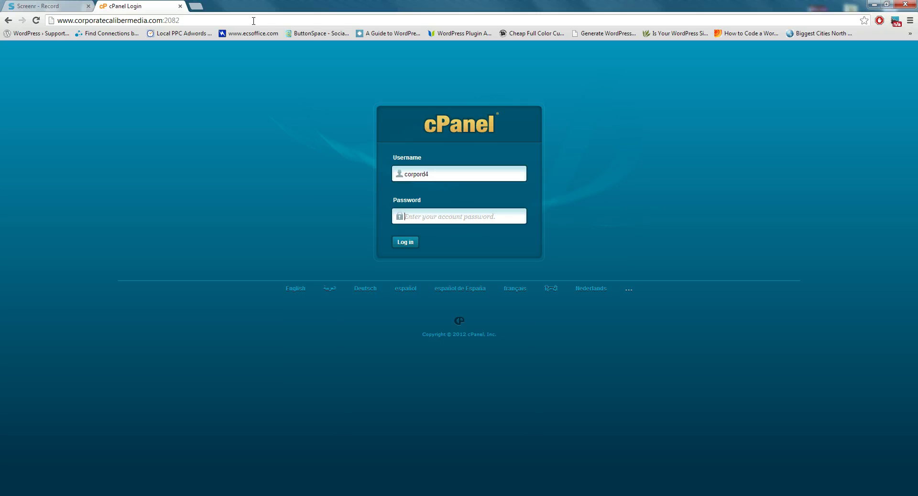
text(********)
Log in, decline the Getting Started Wizard offer, and go to Email Accounts
click(404, 242)
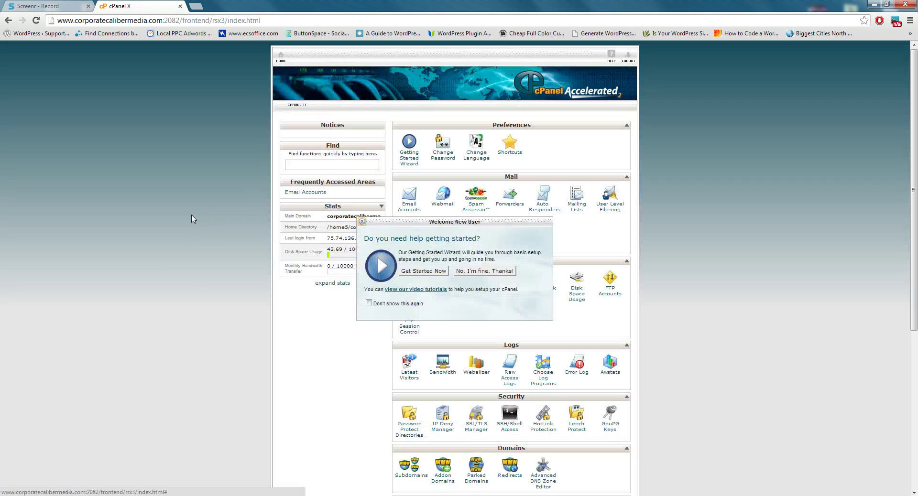
click(490, 272)
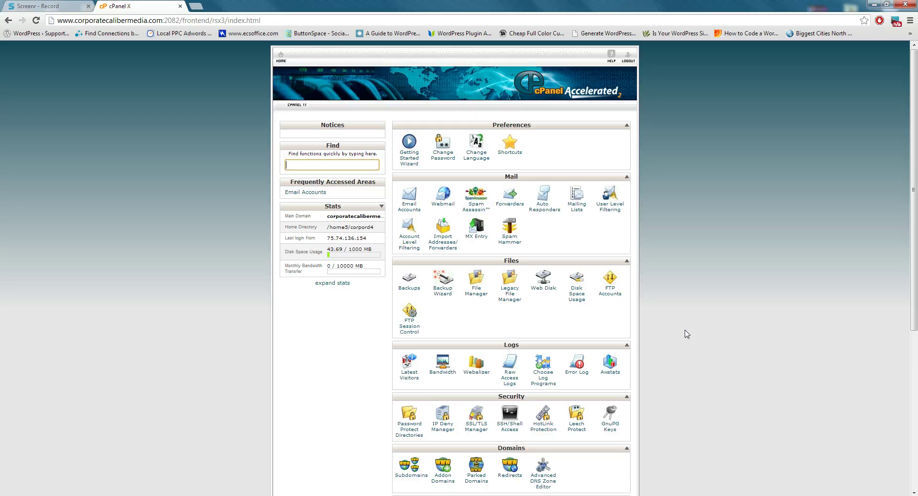
scroll(687, 333, down, 1)
scroll(687, 333, down, 4)
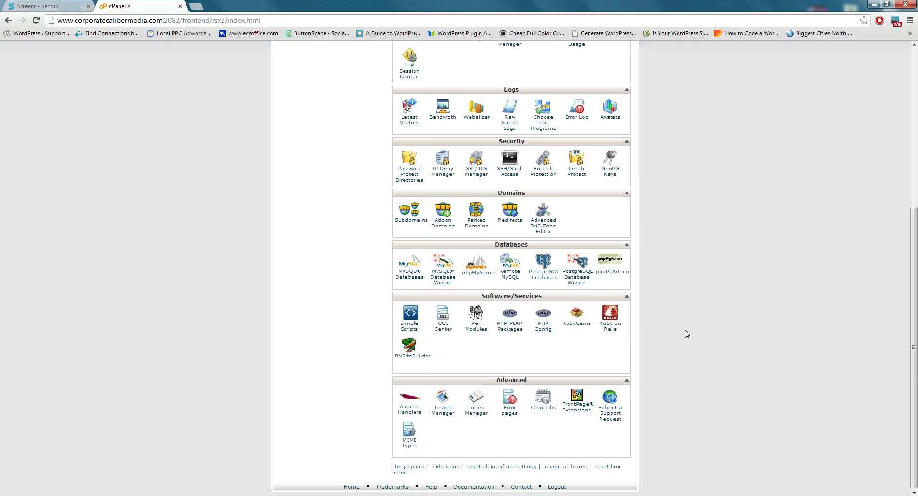
scroll(687, 334, up, 5)
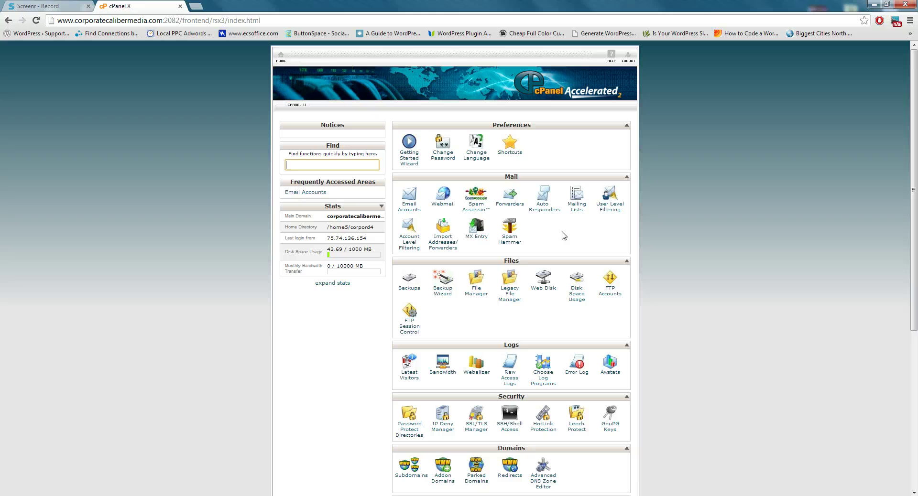
click(412, 206)
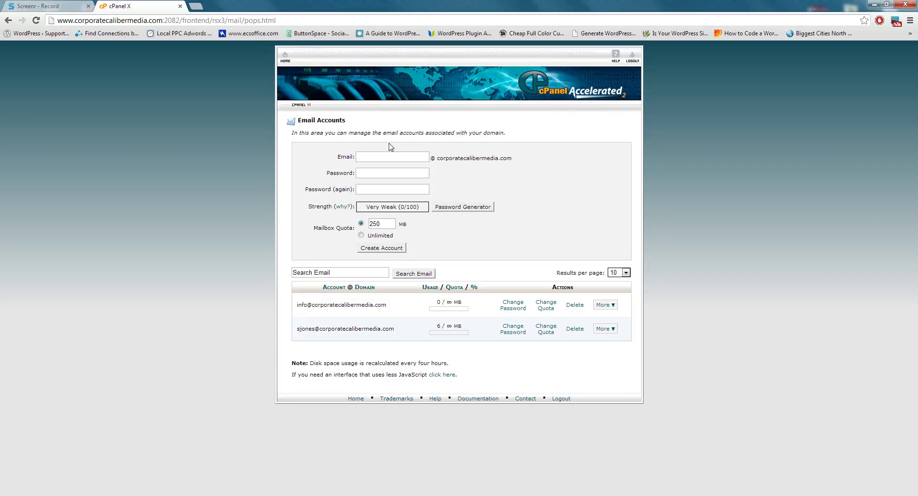
click(385, 157)
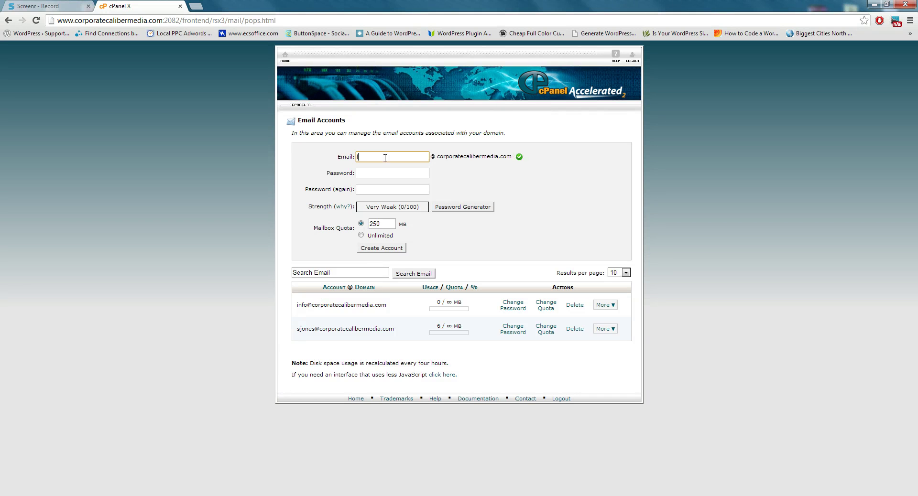
click(391, 174)
text(•••••••)
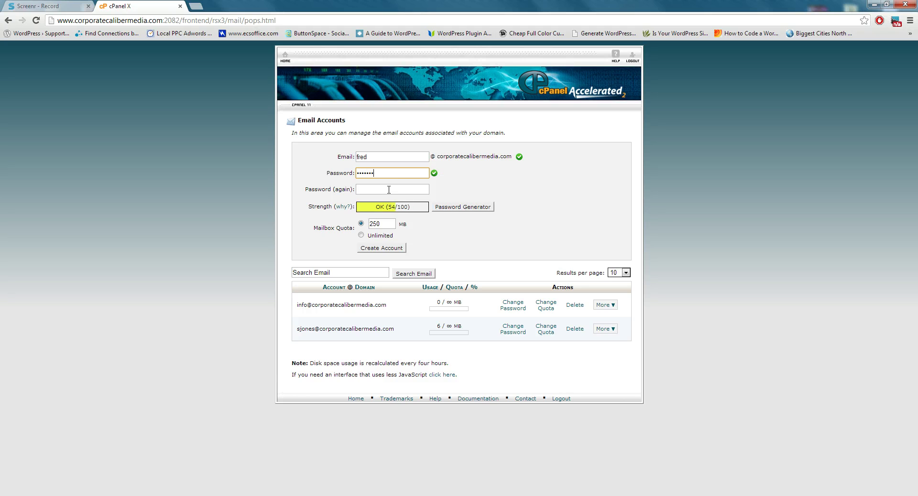
click(395, 188)
text(••••)
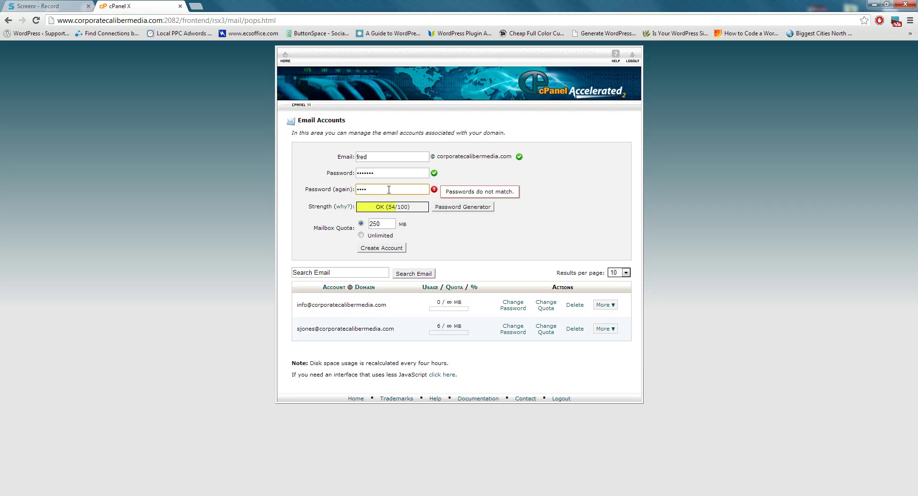
key(BackSpace)
key(BackSpace)
key(BackSpace)
key(BackSpace)
text(•••••••)
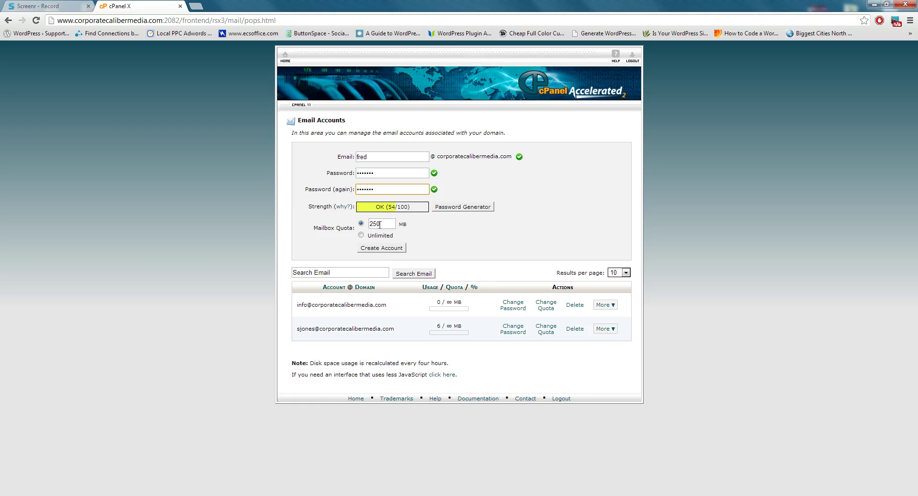
double_click(380, 224)
click(361, 235)
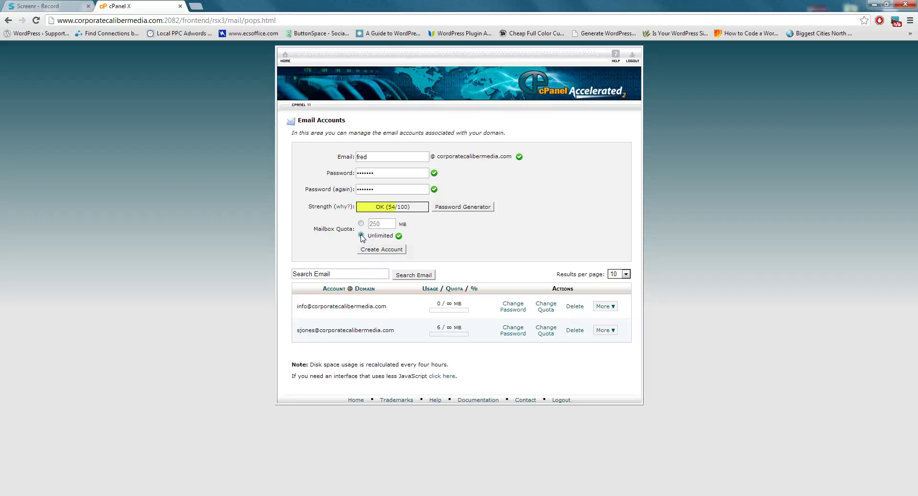
From cPanel home, open Webmail in a new tab and review the webmail login options
click(286, 56)
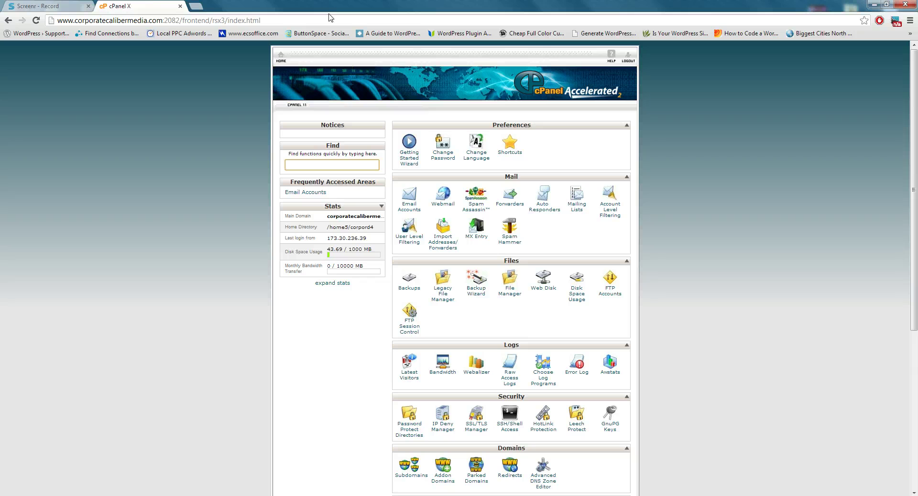
right_click(447, 200)
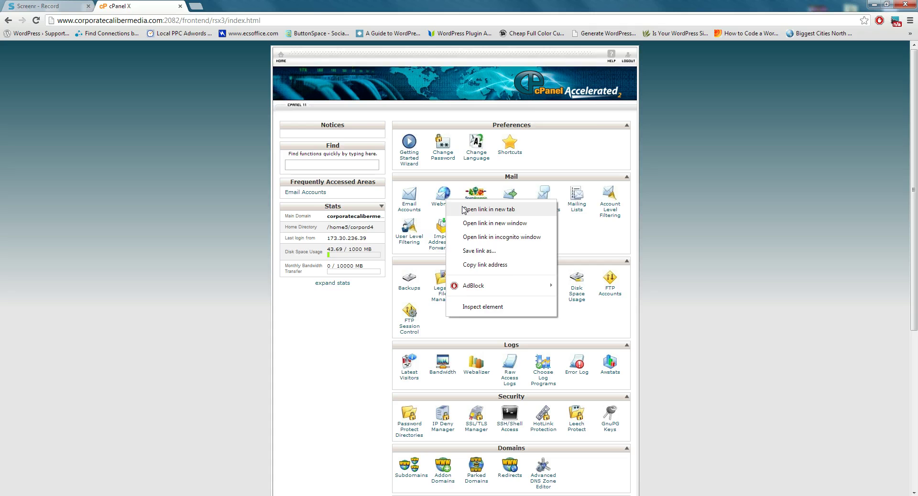
click(487, 210)
key(ctrl+Tab)
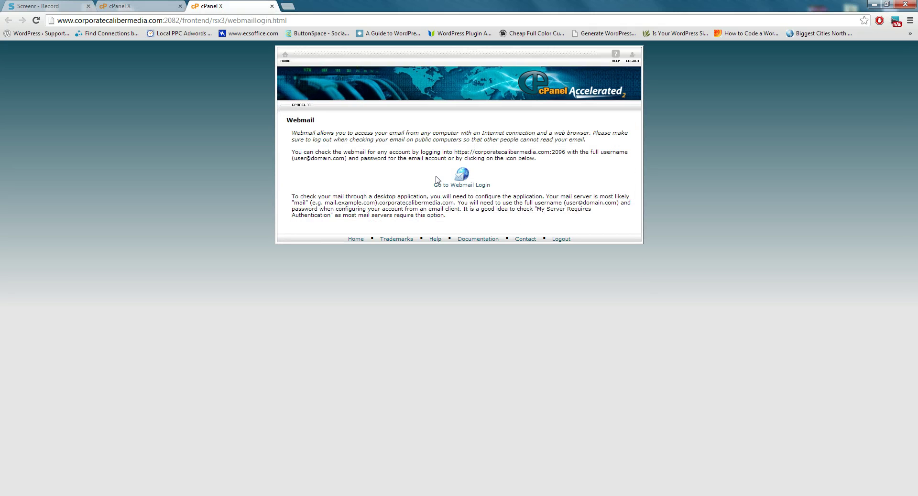
click(437, 183)
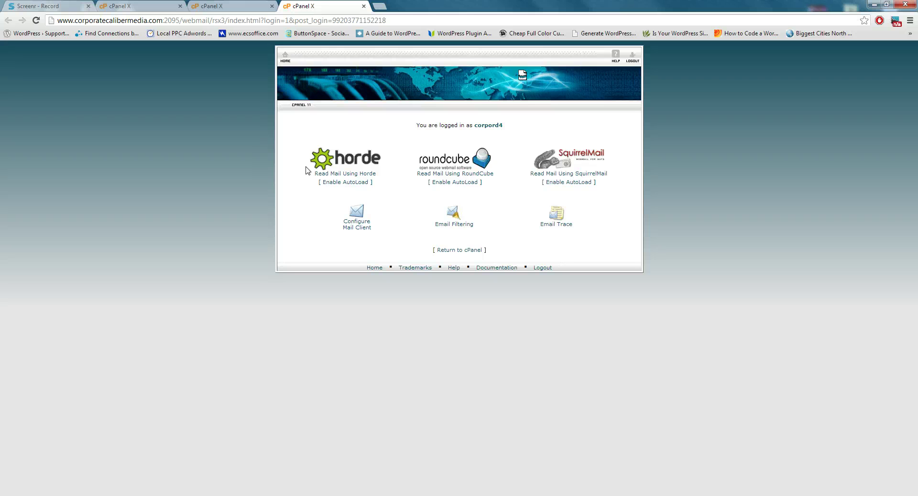
drag(535, 131, 475, 125)
click(286, 57)
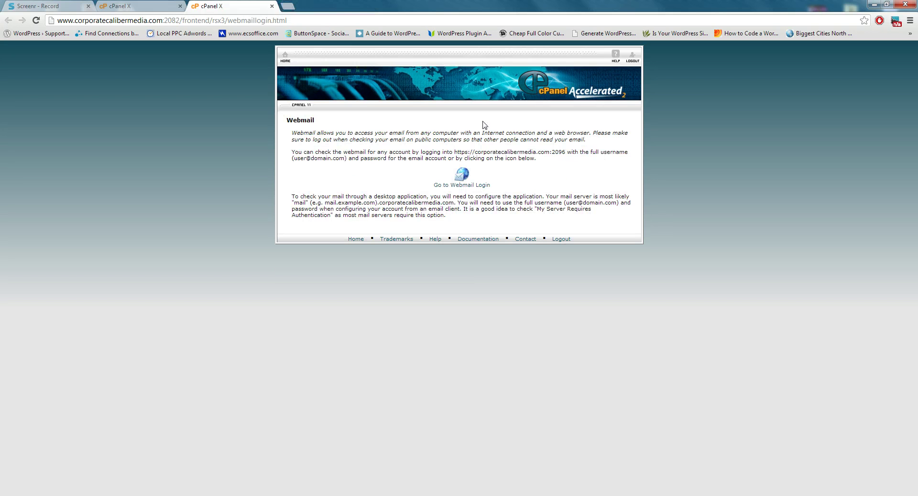
Close the Webmail page and load corporatecalibermedia.com/webmail in a new tab
click(272, 6)
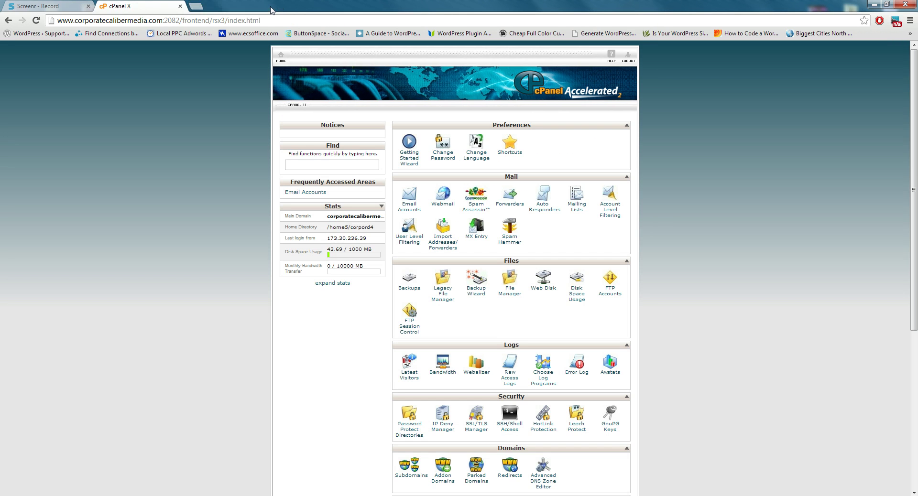
click(196, 6)
text(co)
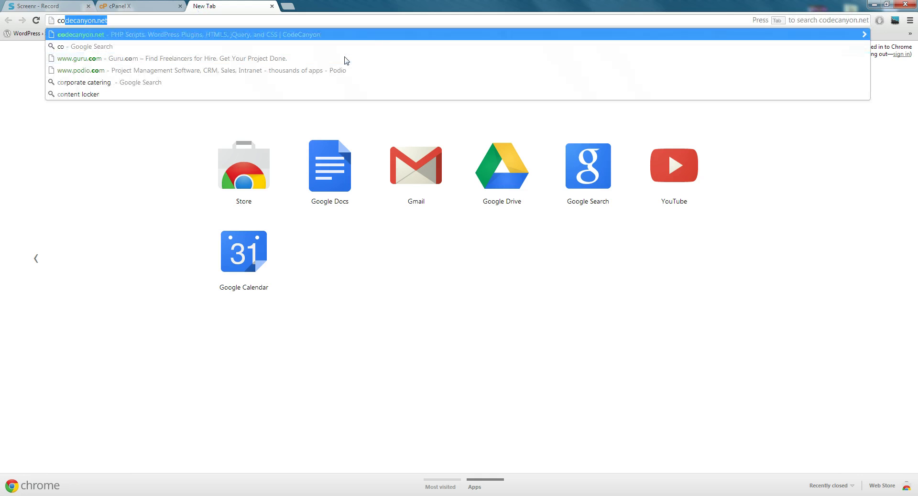
text(rpora)
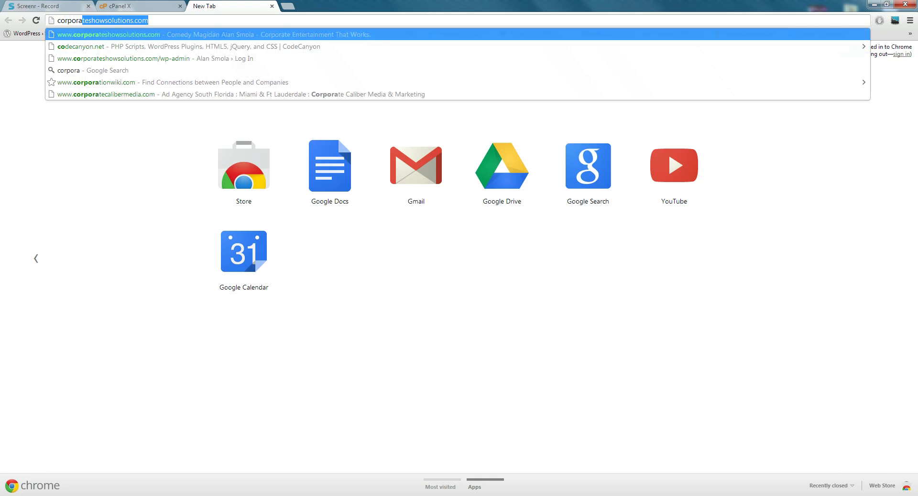
text(te)
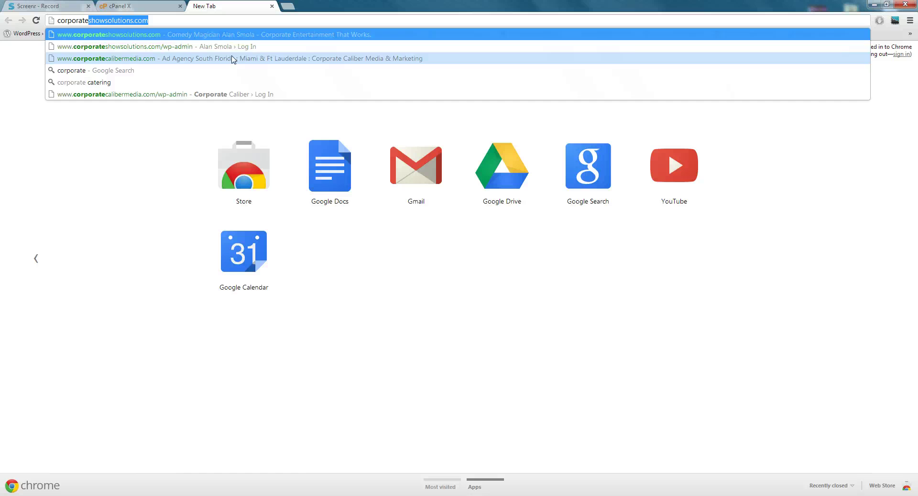
click(233, 58)
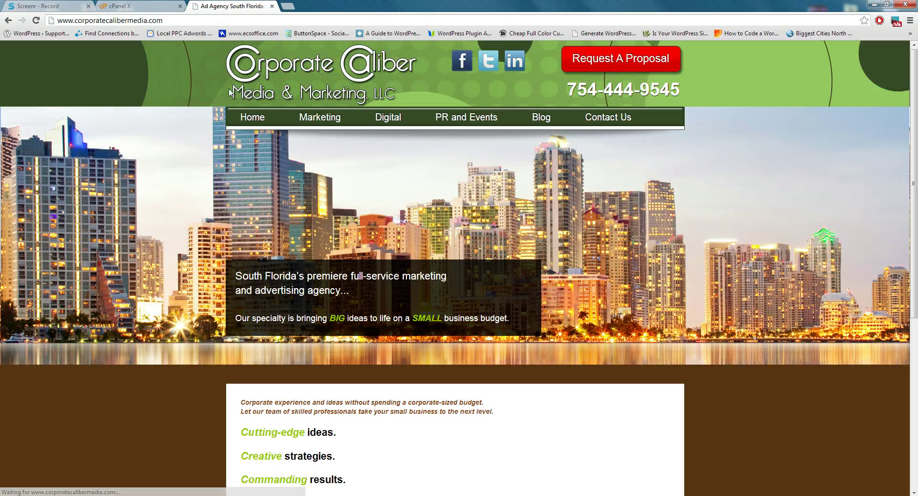
click(170, 22)
click(170, 22)
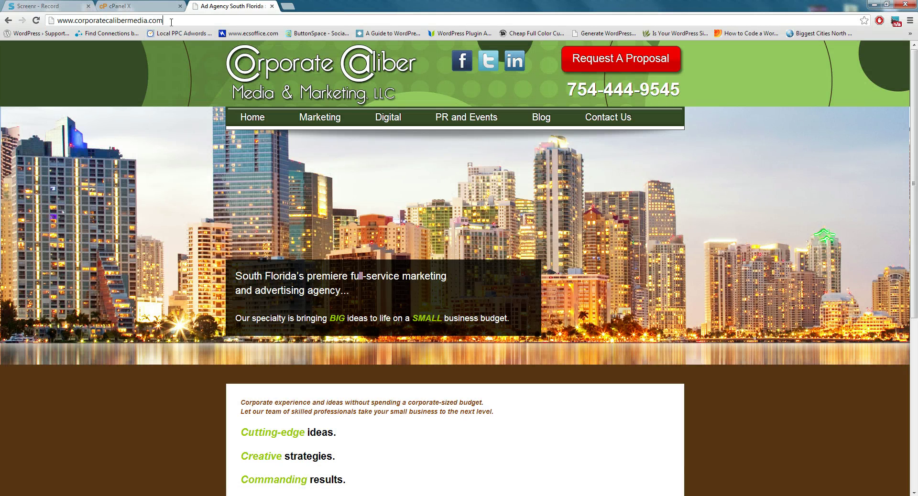
text(/webmail)
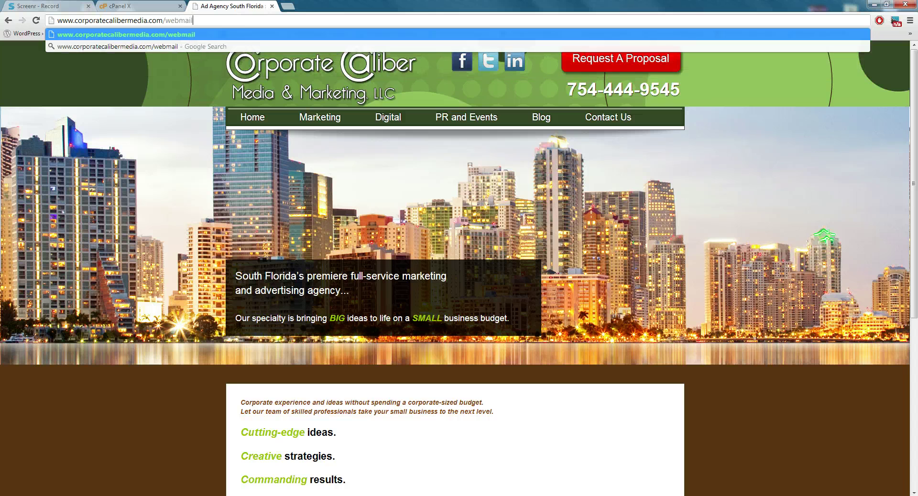
key(Return)
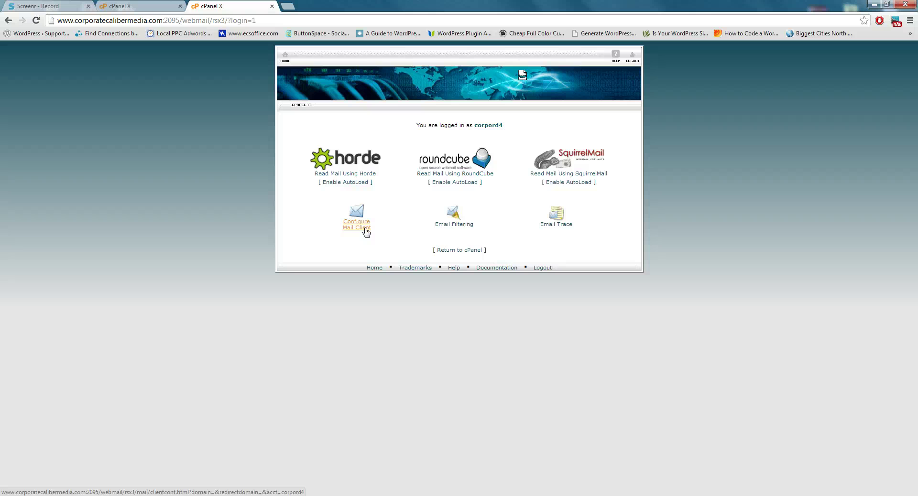
Check the mail client configuration, then open RoundCube and view its empty Inbox
click(366, 231)
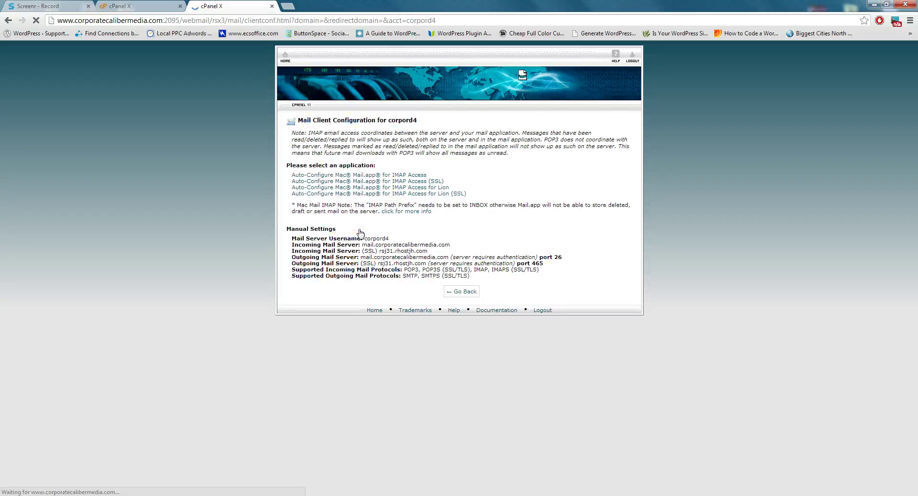
click(8, 20)
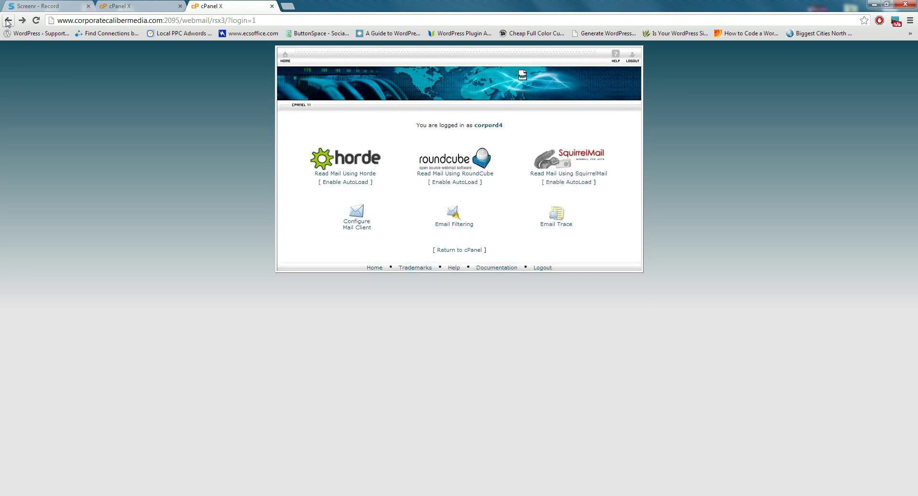
click(458, 164)
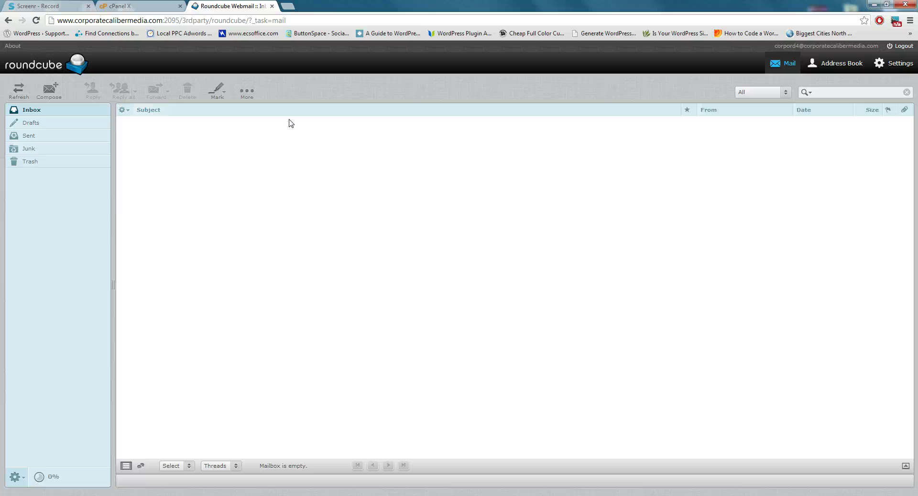
click(60, 110)
Enable Spam Hammer for the whole domain and save the setting
click(141, 6)
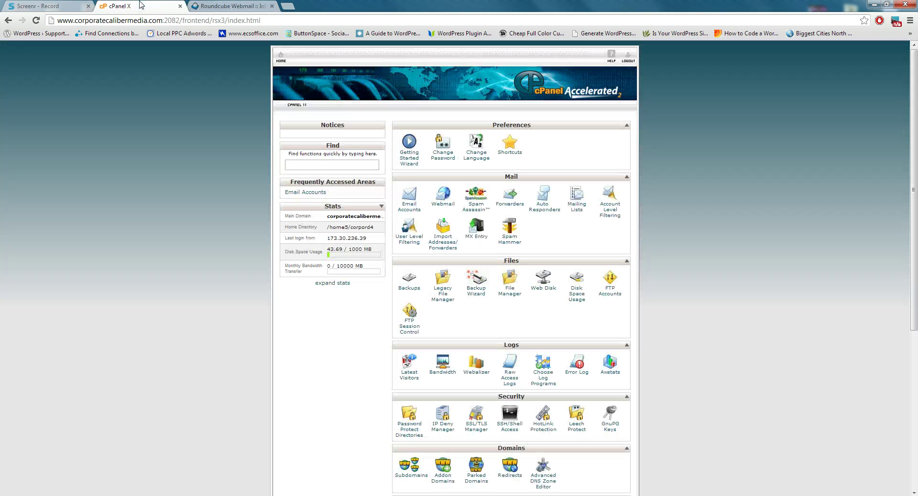
click(510, 241)
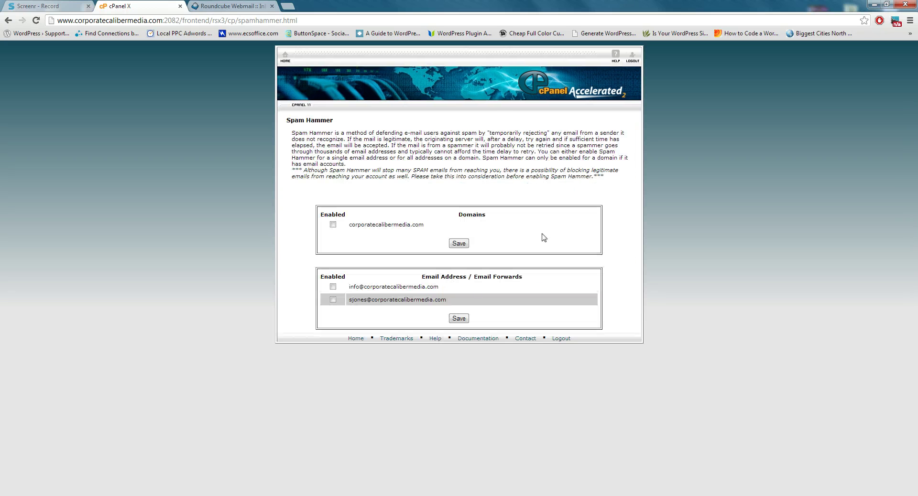
click(333, 226)
click(463, 244)
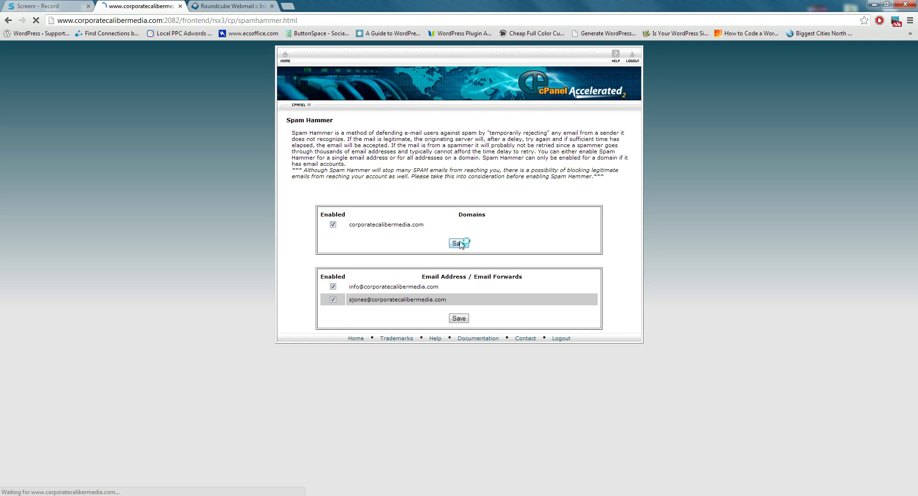
Turn on SpamAssassin, then enable the Spam Box
click(285, 55)
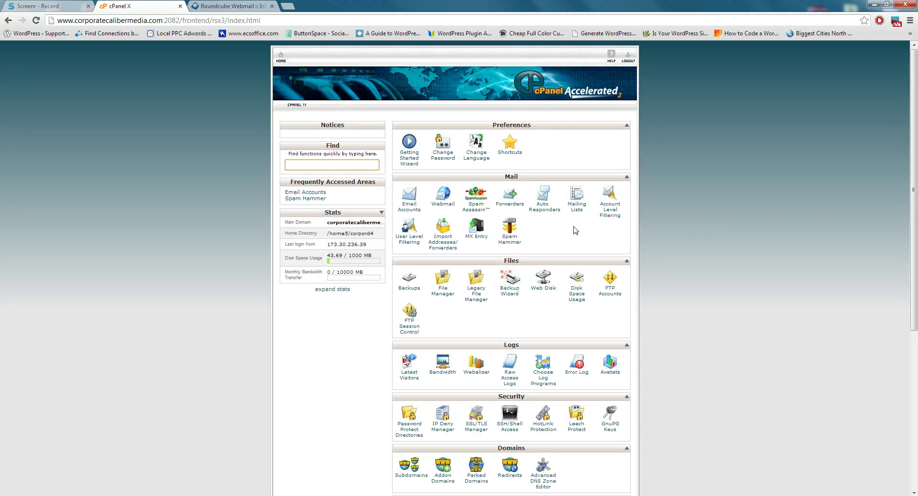
click(484, 211)
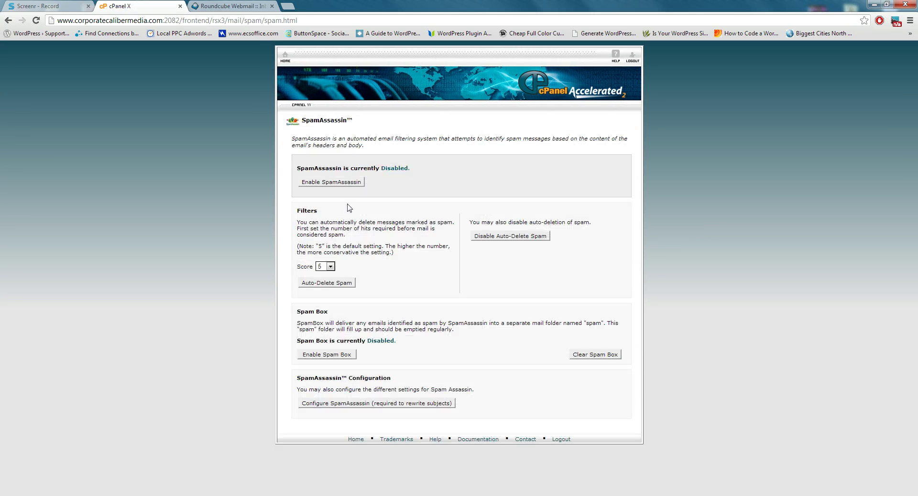
click(337, 183)
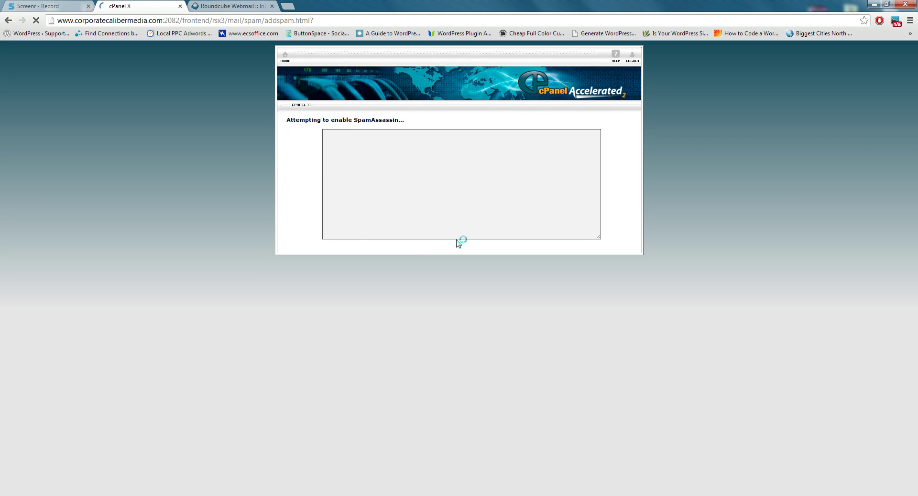
click(470, 266)
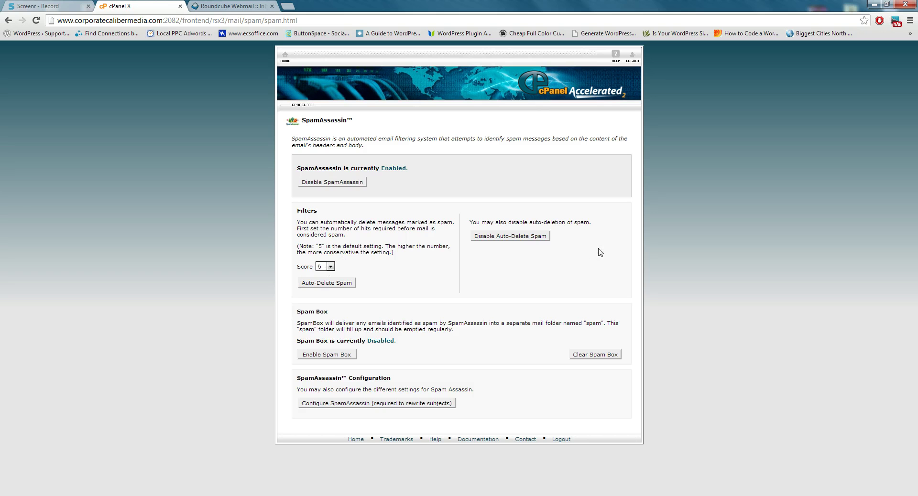
click(318, 354)
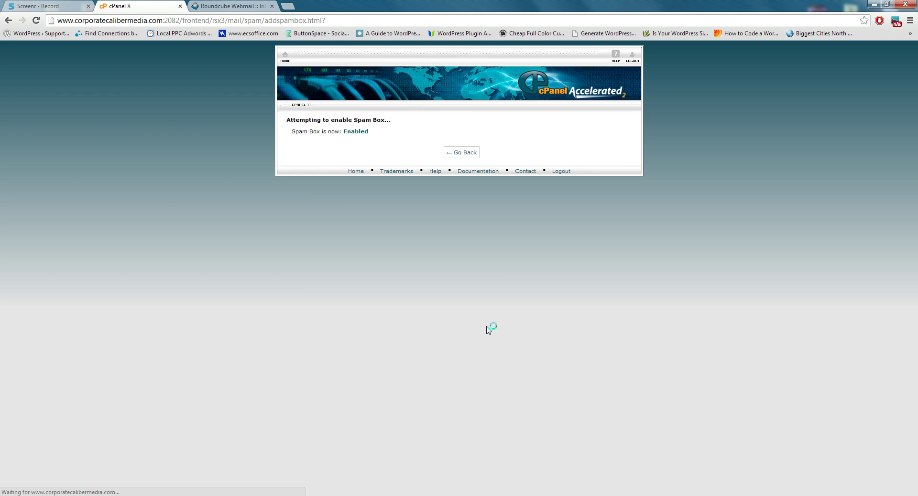
Return to Email Accounts and show the More actions menu for the first mailbox
click(284, 57)
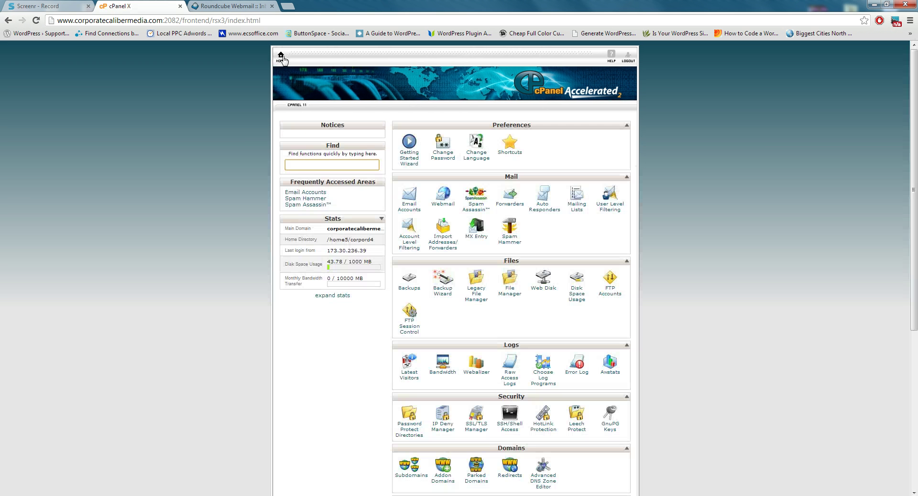
click(410, 200)
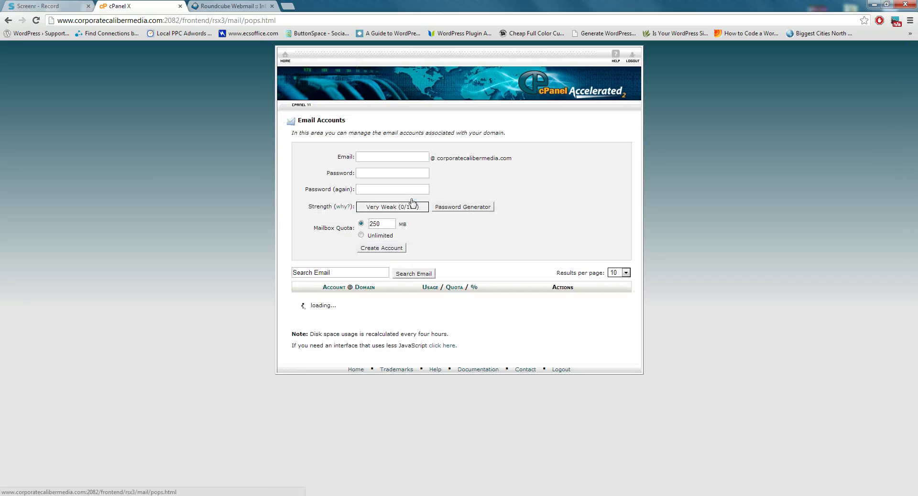
click(611, 306)
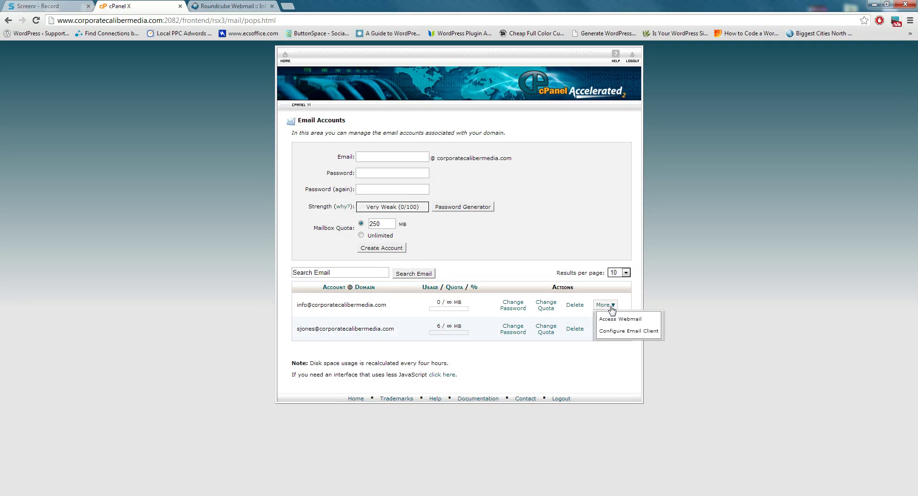